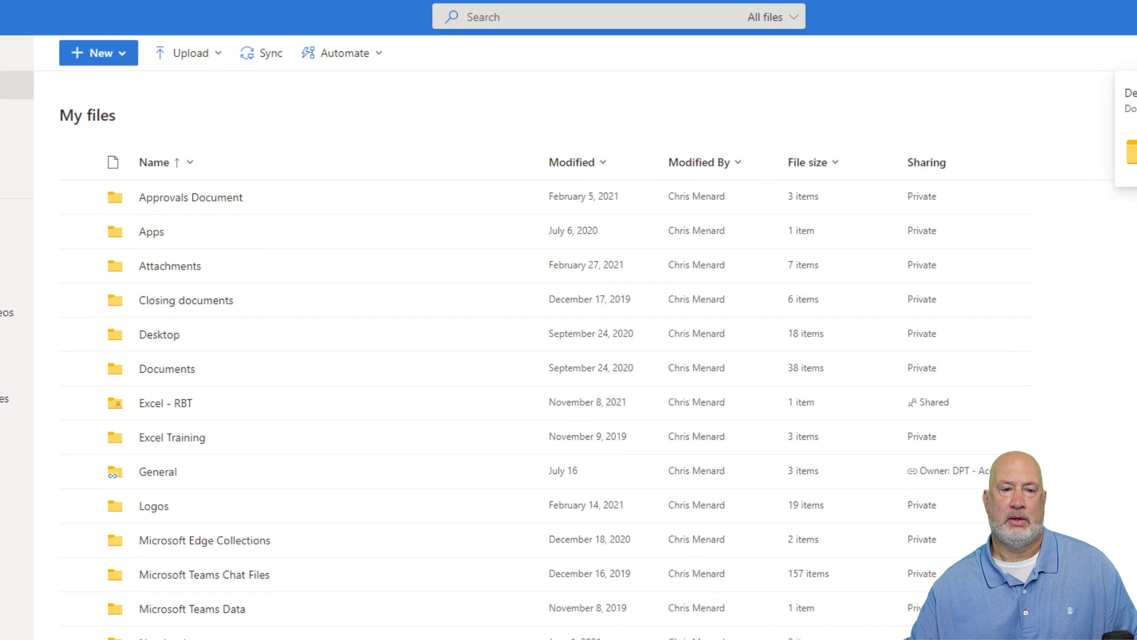
- Create a new folder called '_training' in My files using New > Folder
left_click(120, 60)
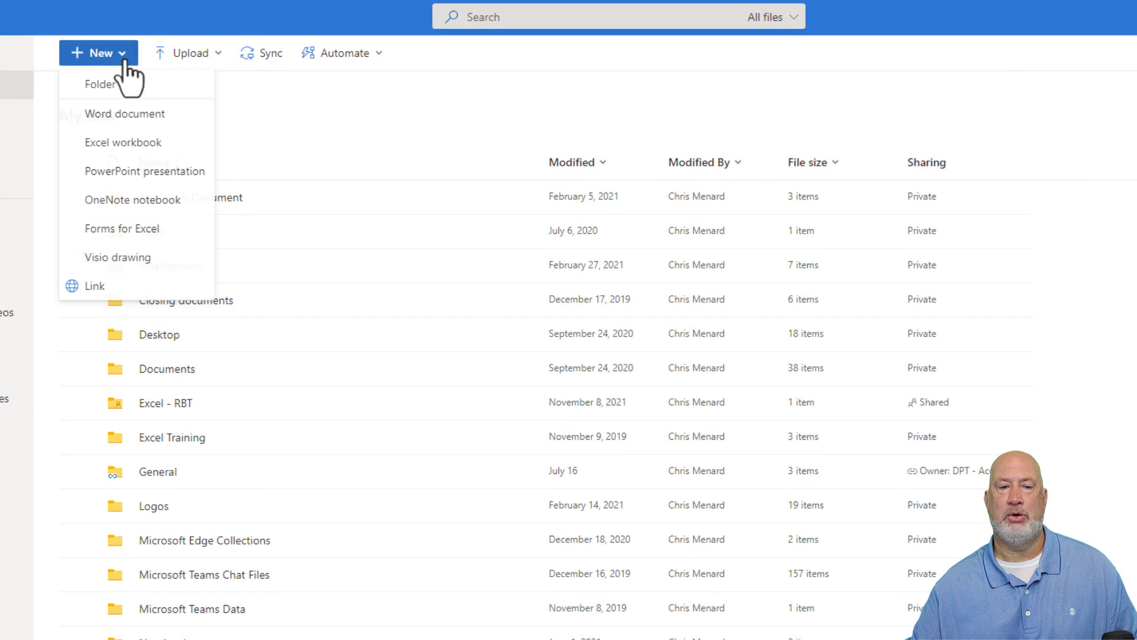
left_click(132, 87)
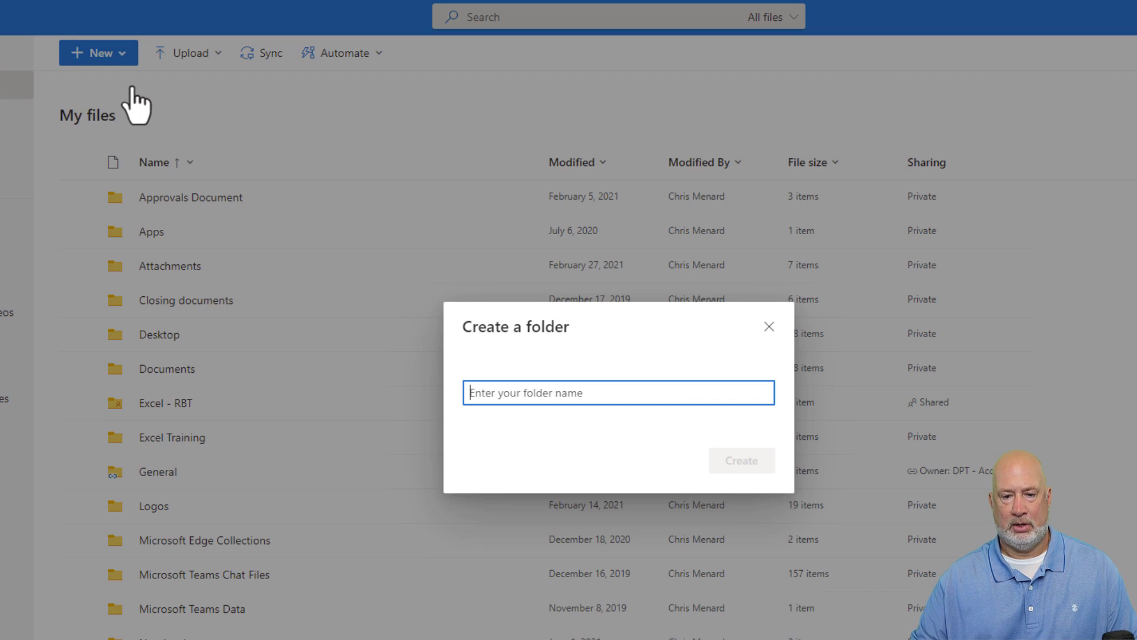
type("tra")
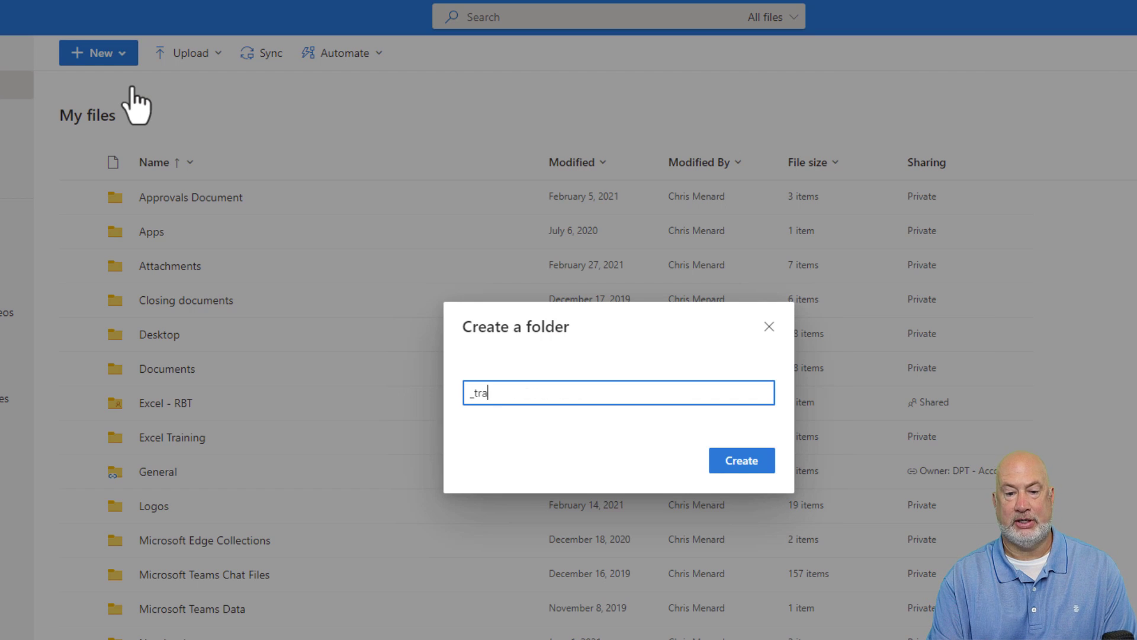
type("ining")
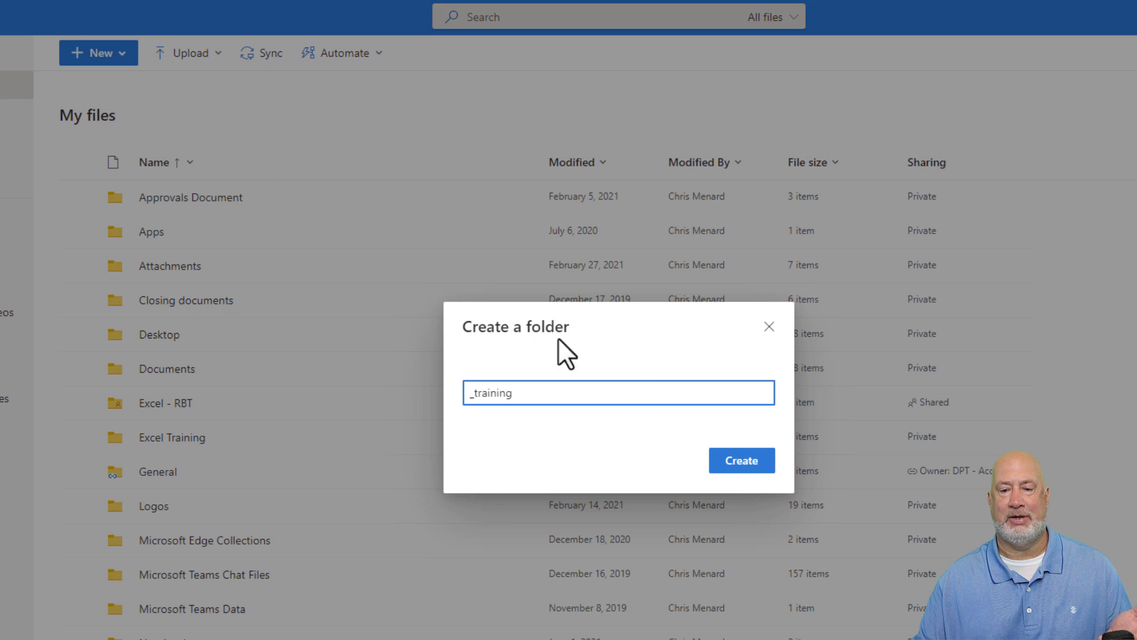
left_click(743, 465)
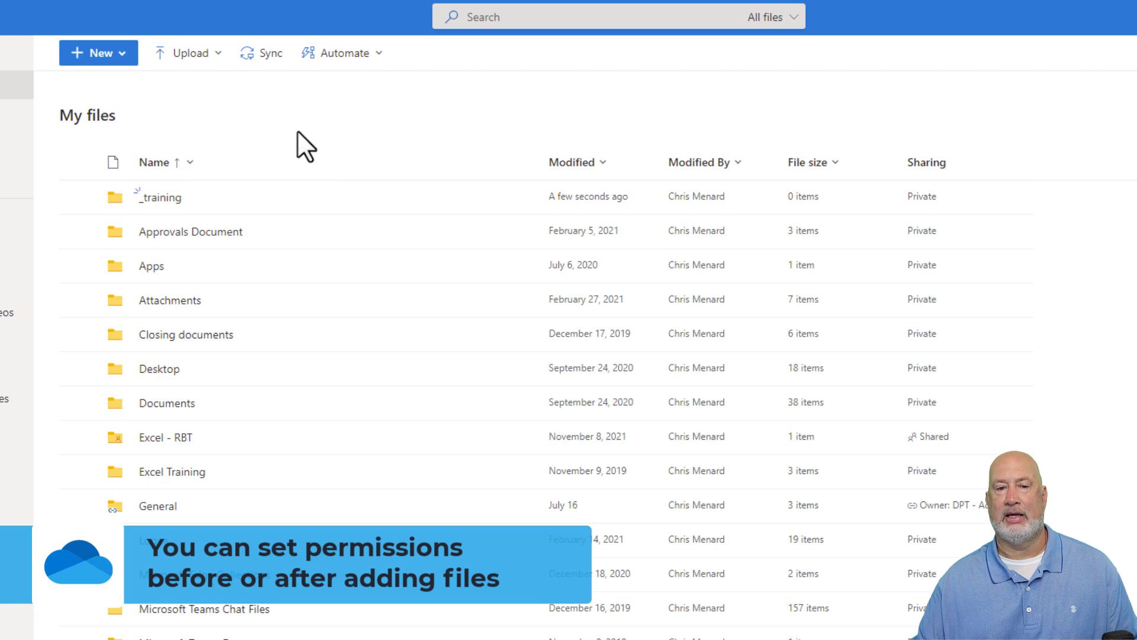
- Share _training and open its link settings (Anyone can edit, expiring Aug 24 2022)
left_click(80, 198)
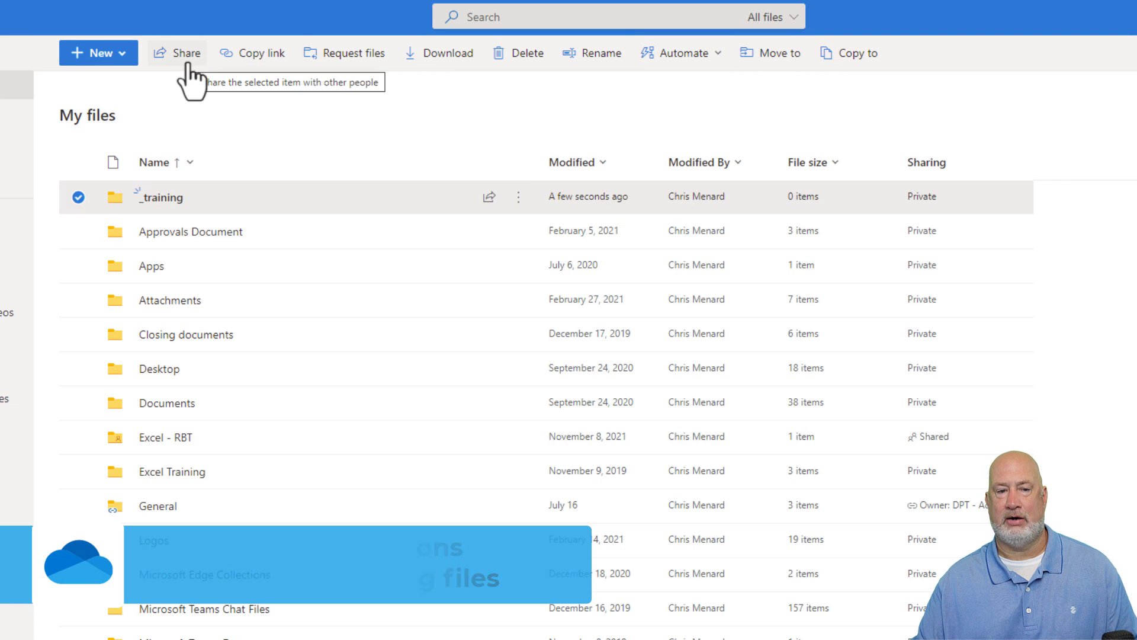
left_click(518, 199)
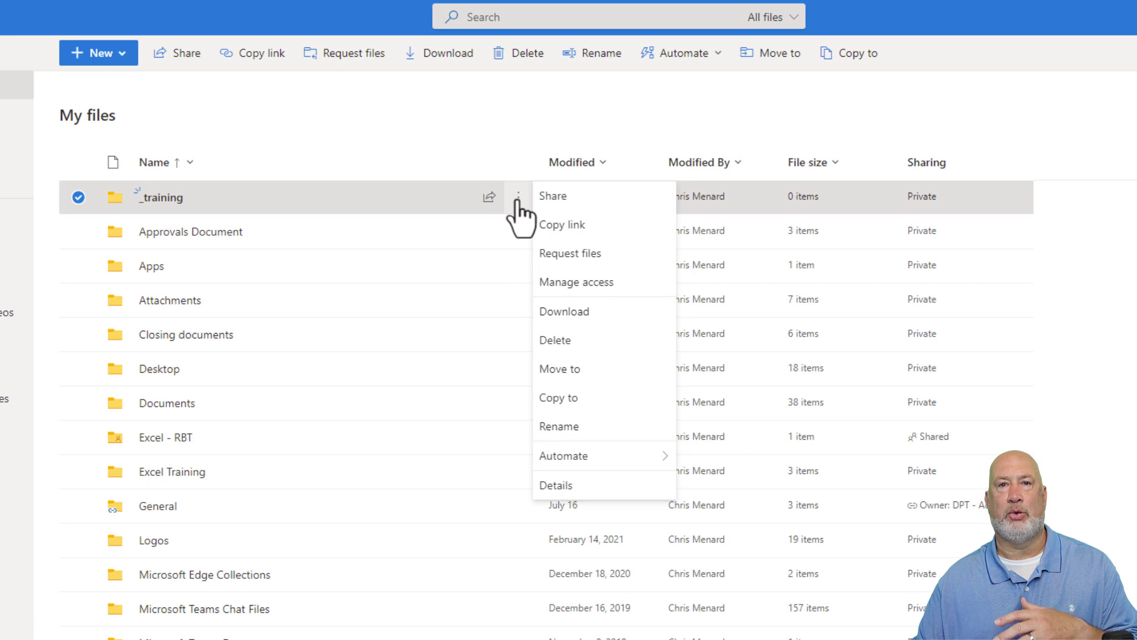
left_click(557, 201)
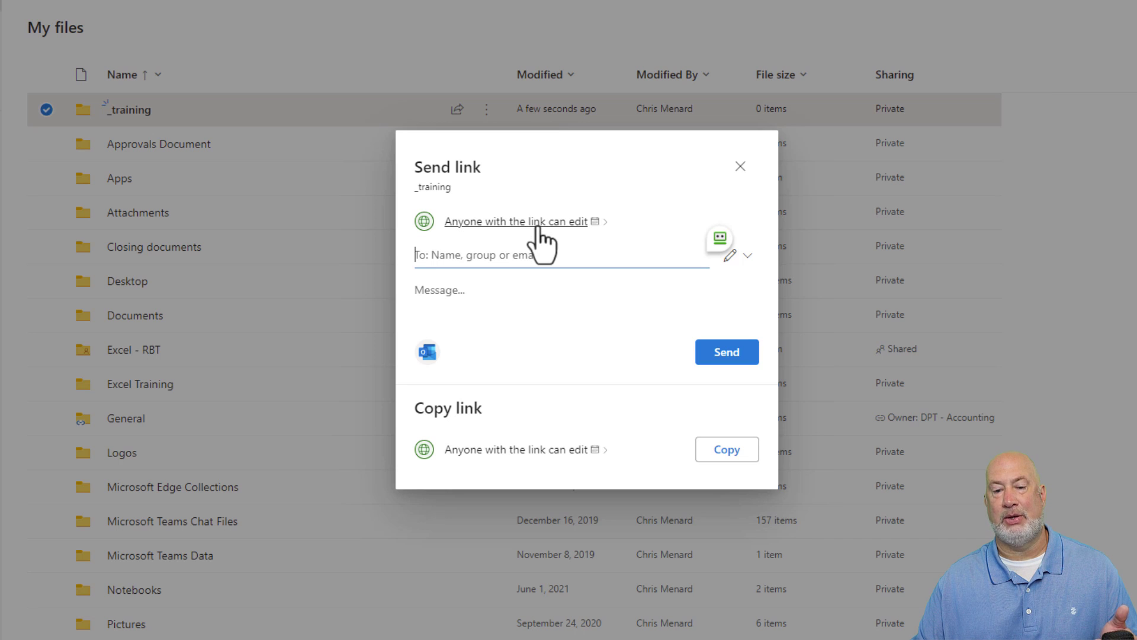
left_click(588, 225)
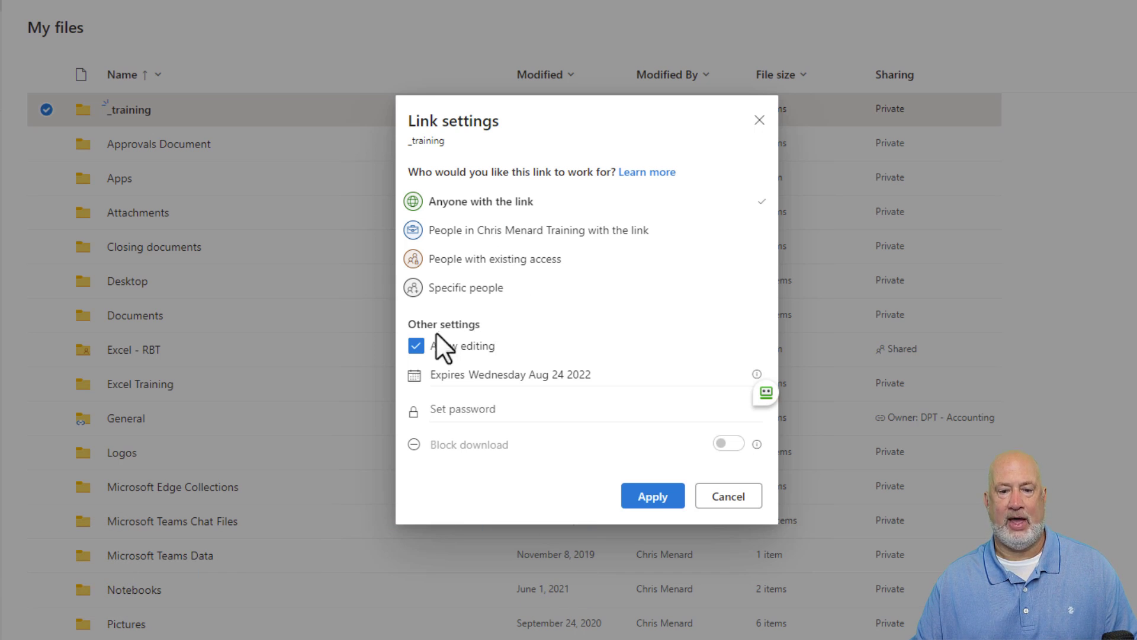
- Make the _training link view-only, expiring Friday Aug 5 2022, with downloads still allowed
left_click(417, 346)
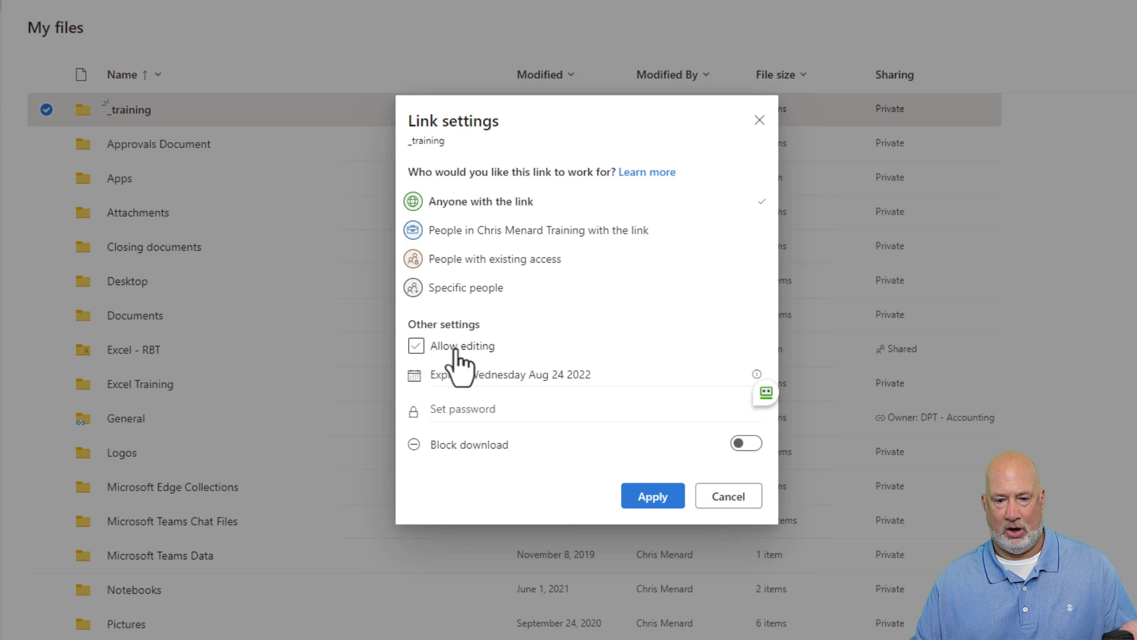
left_click(496, 378)
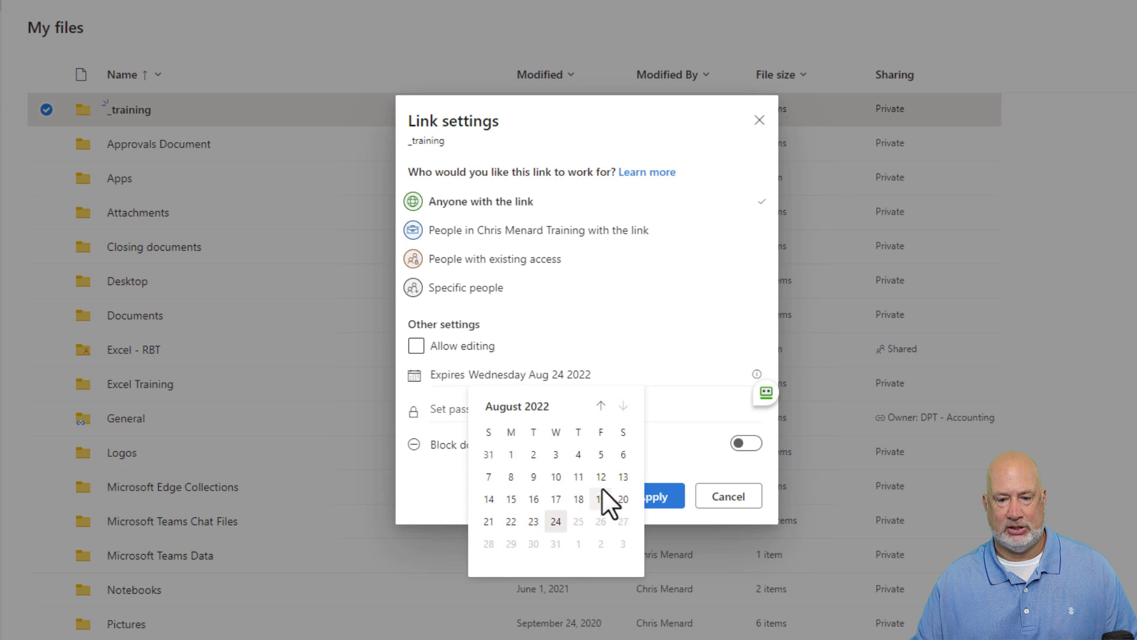
left_click(600, 454)
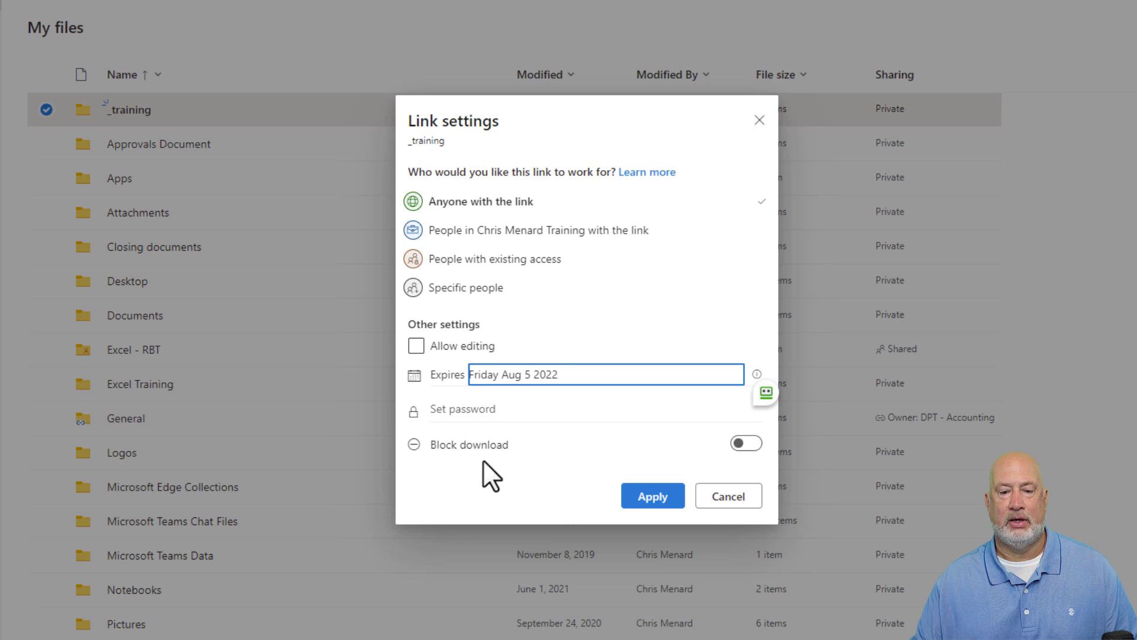
left_click(746, 444)
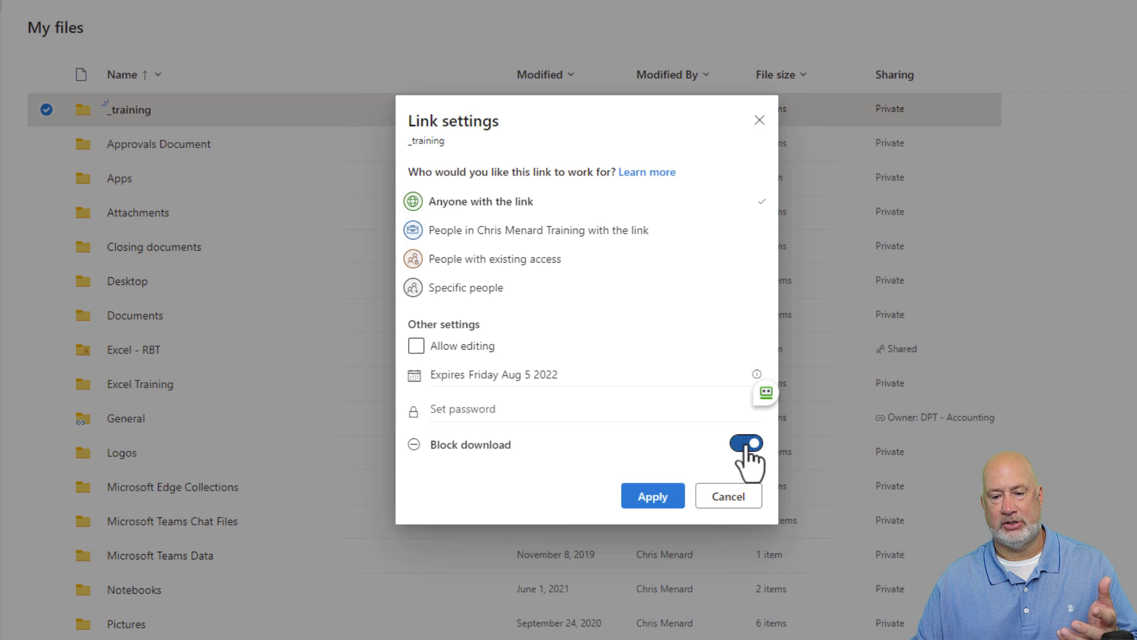
left_click(747, 444)
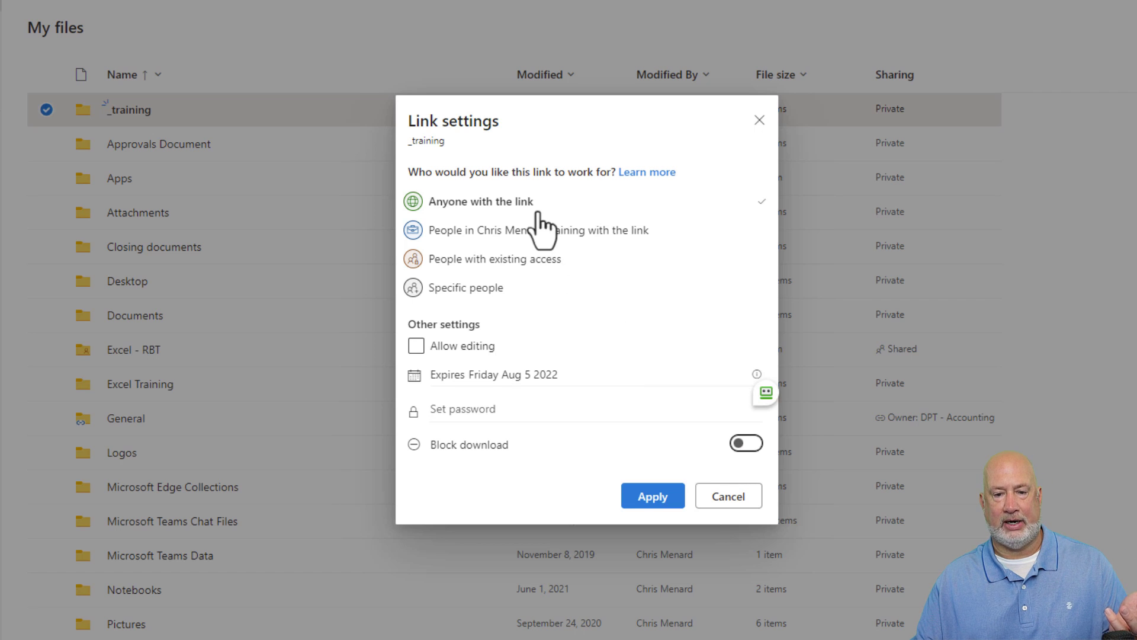
left_click(495, 350)
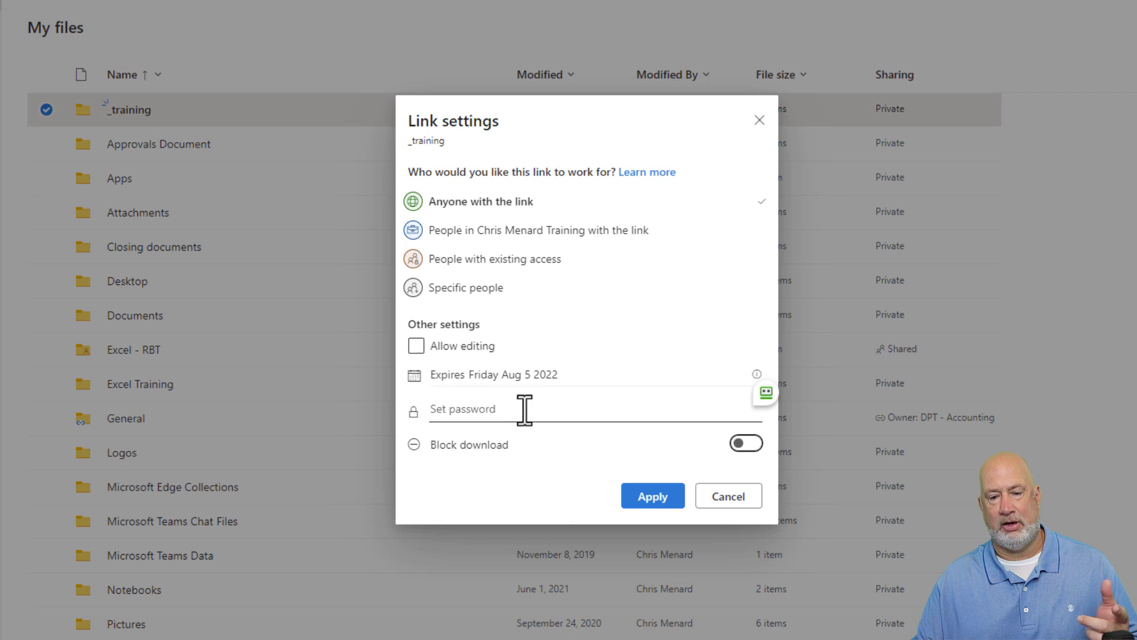
left_click(653, 498)
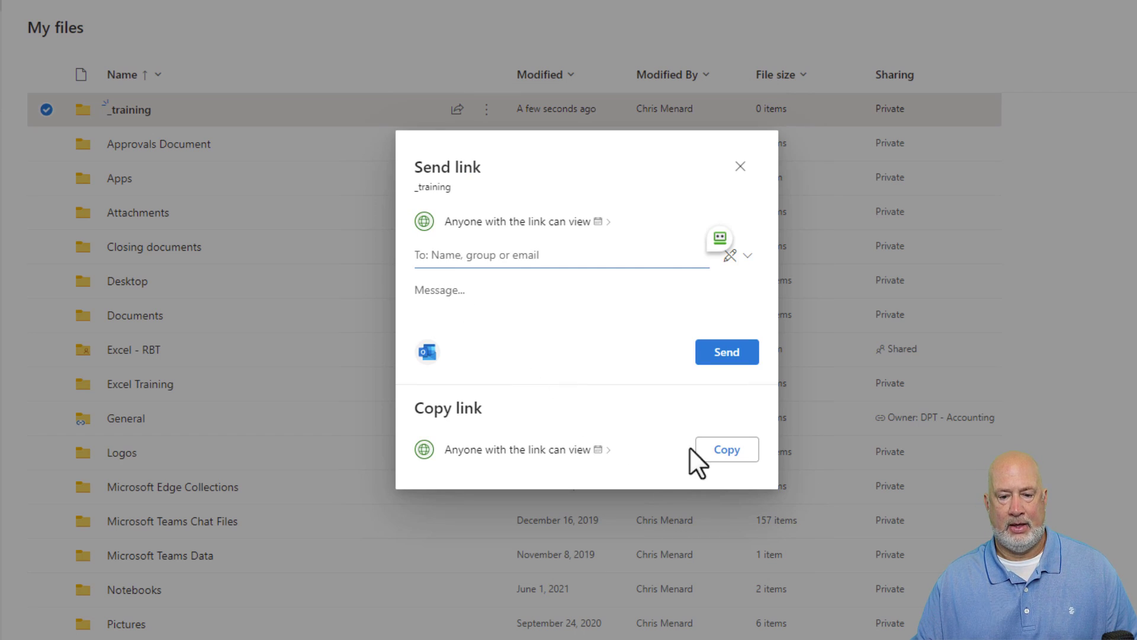
- Copy the view-only _training link, then open the empty _training folder
left_click(721, 450)
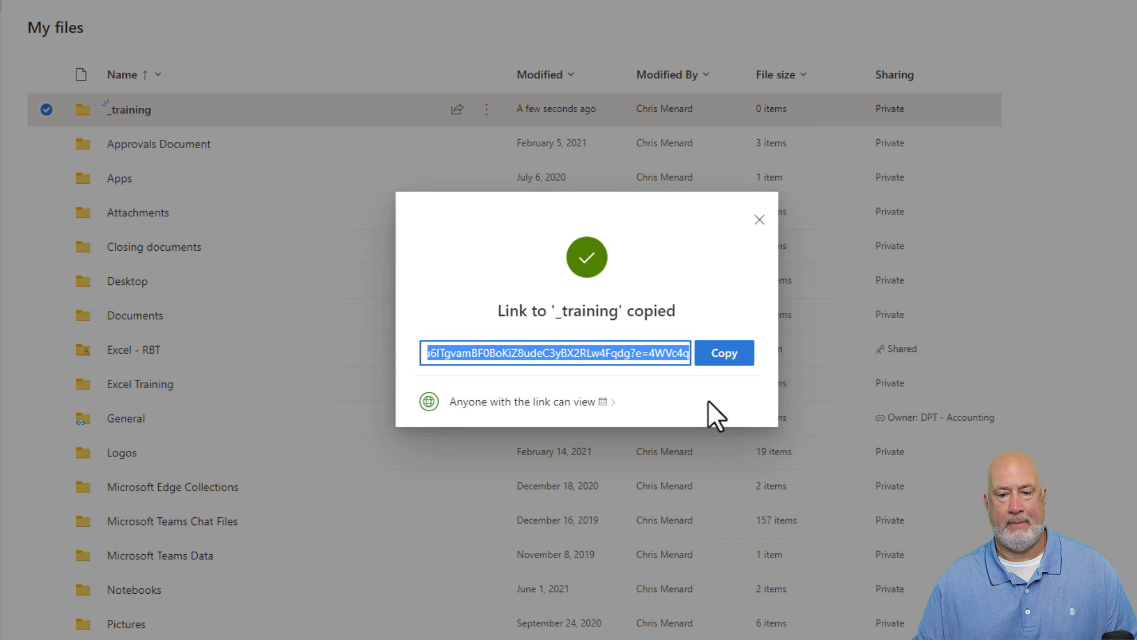
left_click(725, 356)
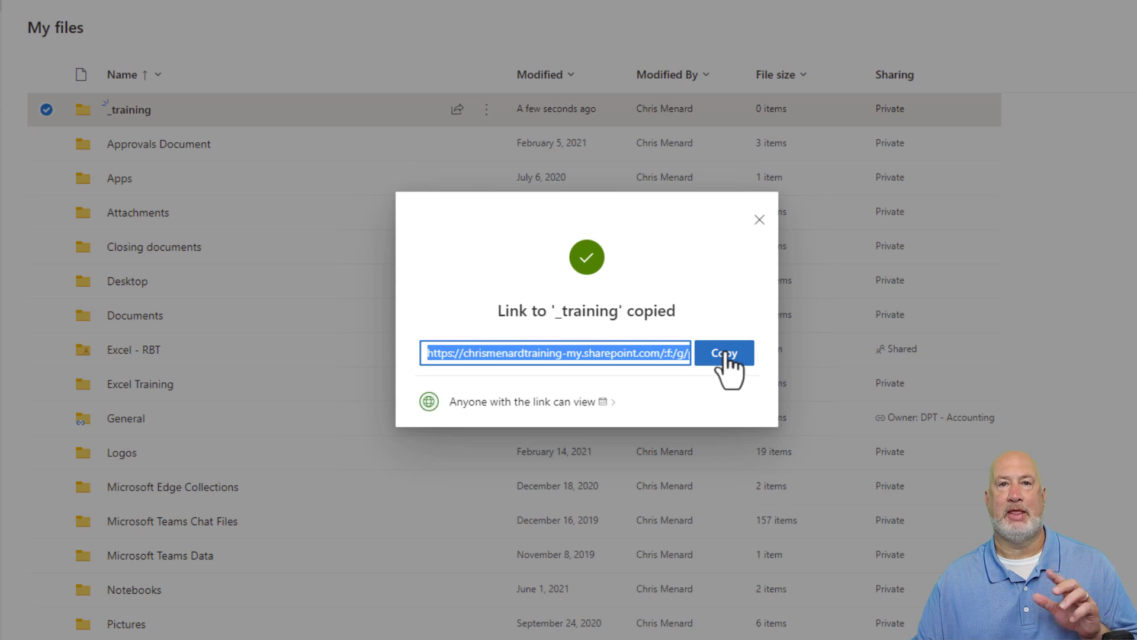
left_click(761, 224)
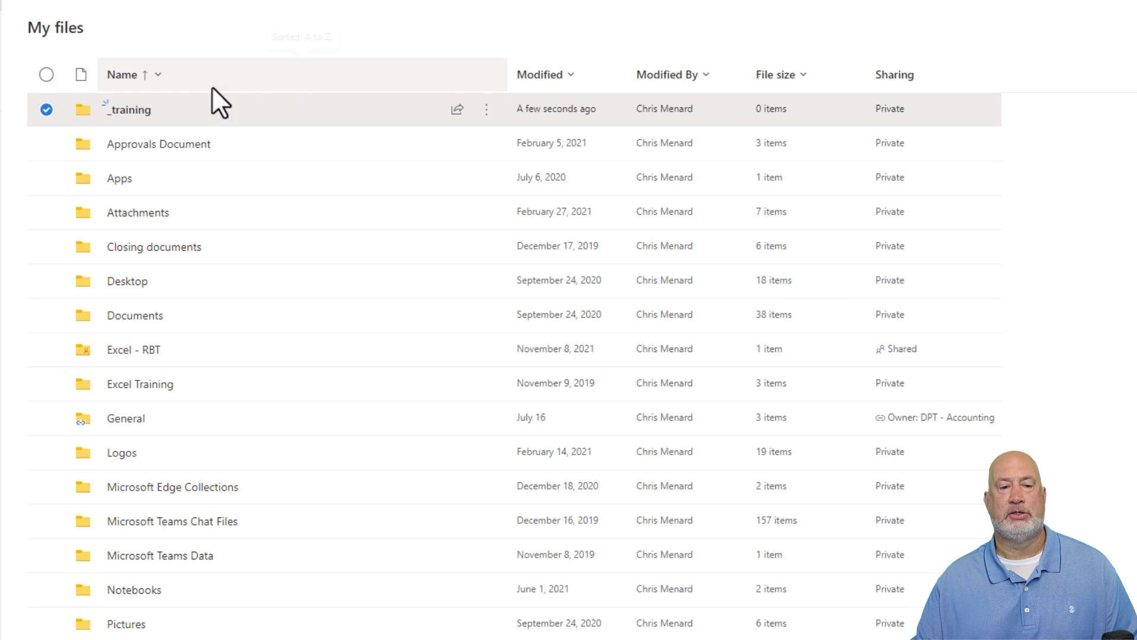
left_click(141, 114)
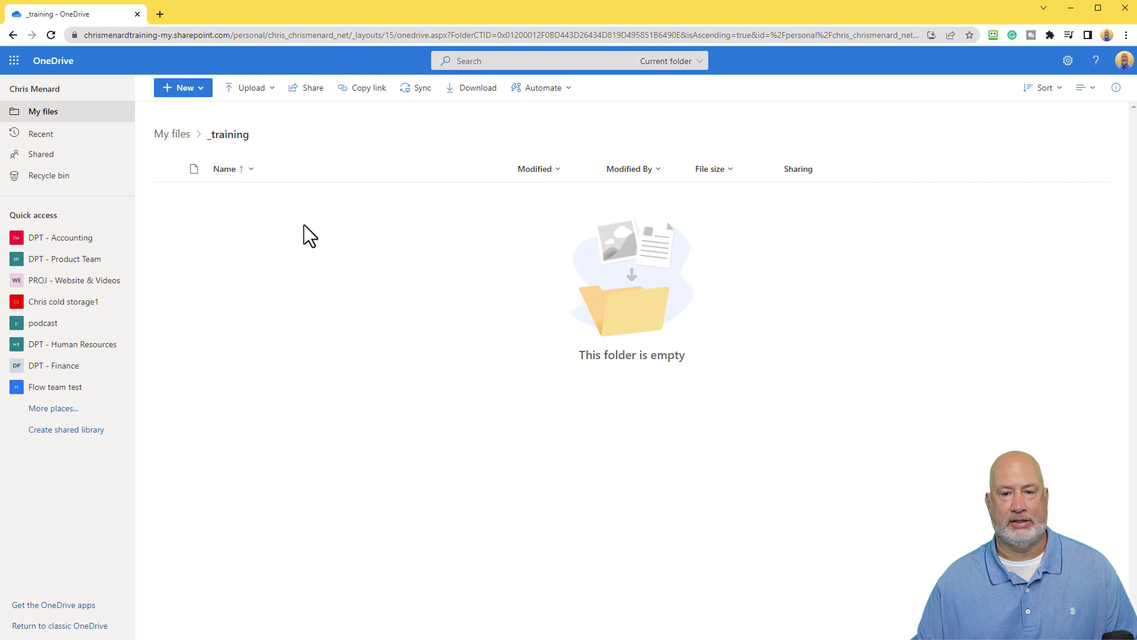
- Upload UnitC, Add Quickly.xlsx, Auditing and Protecting.xlsx and qrc_vlookup refresher.pdf into _training
left_click(266, 91)
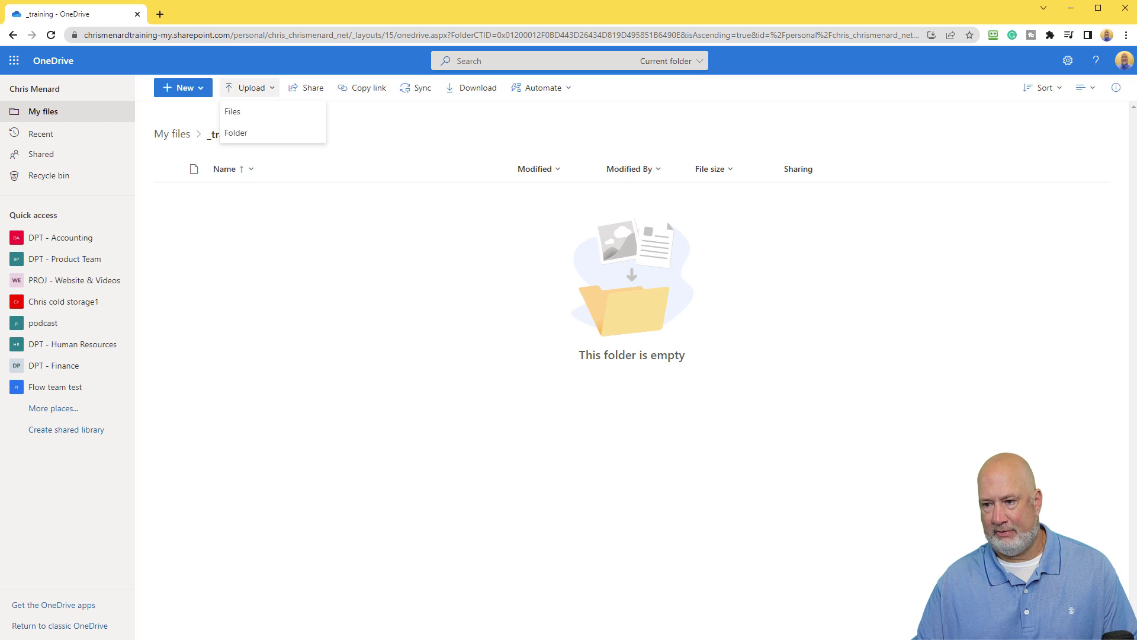
key("alt+Tab")
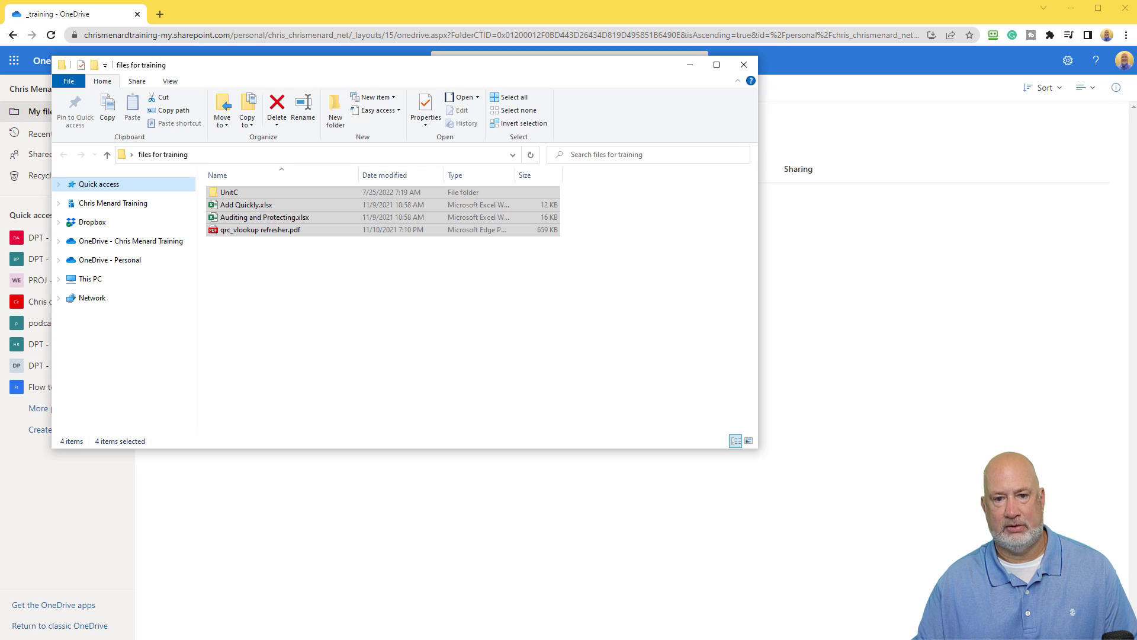
left_click_drag(452, 74, 788, 187)
left_click(618, 367)
left_click_drag(618, 367, 293, 278)
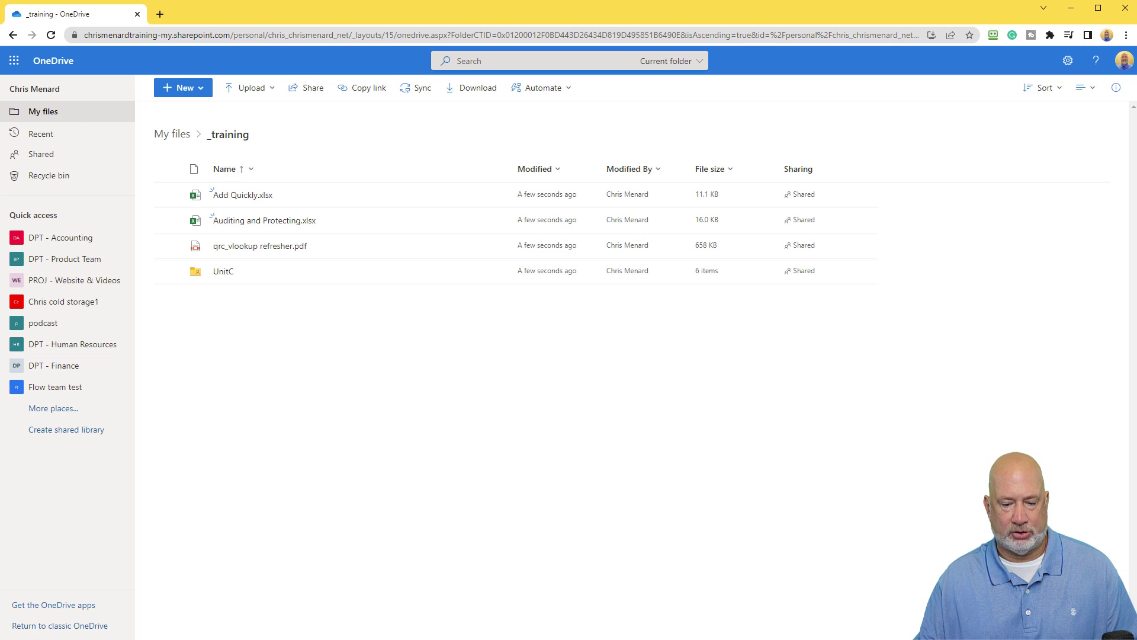
- Open the copied _training link in a maximized Edge InPrivate window
key("alt+Tab")
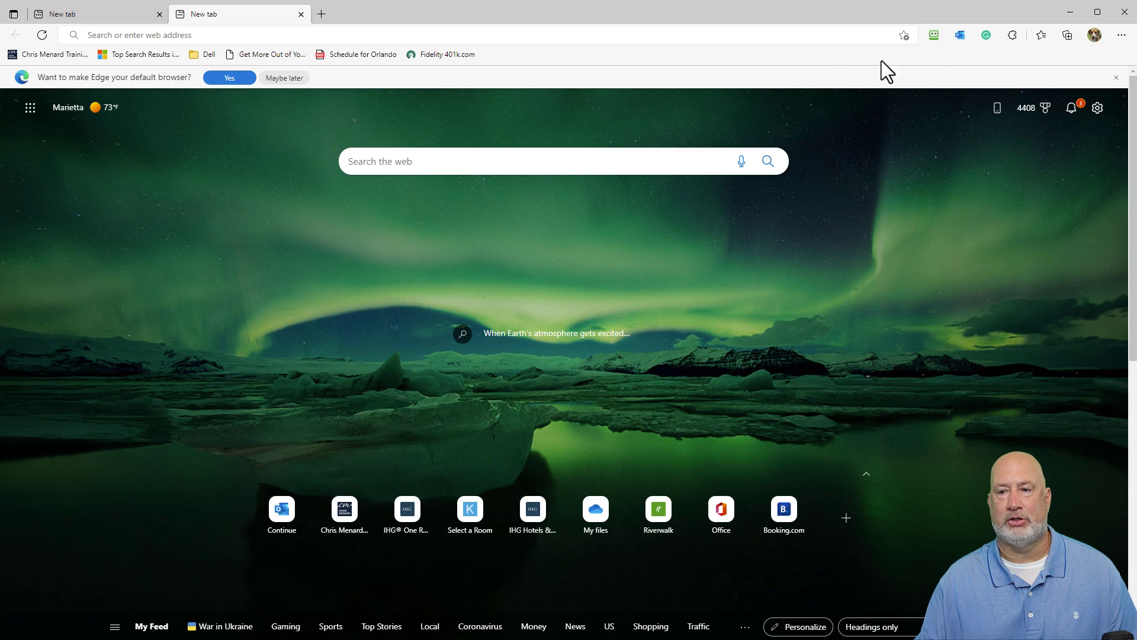
left_click(1124, 37)
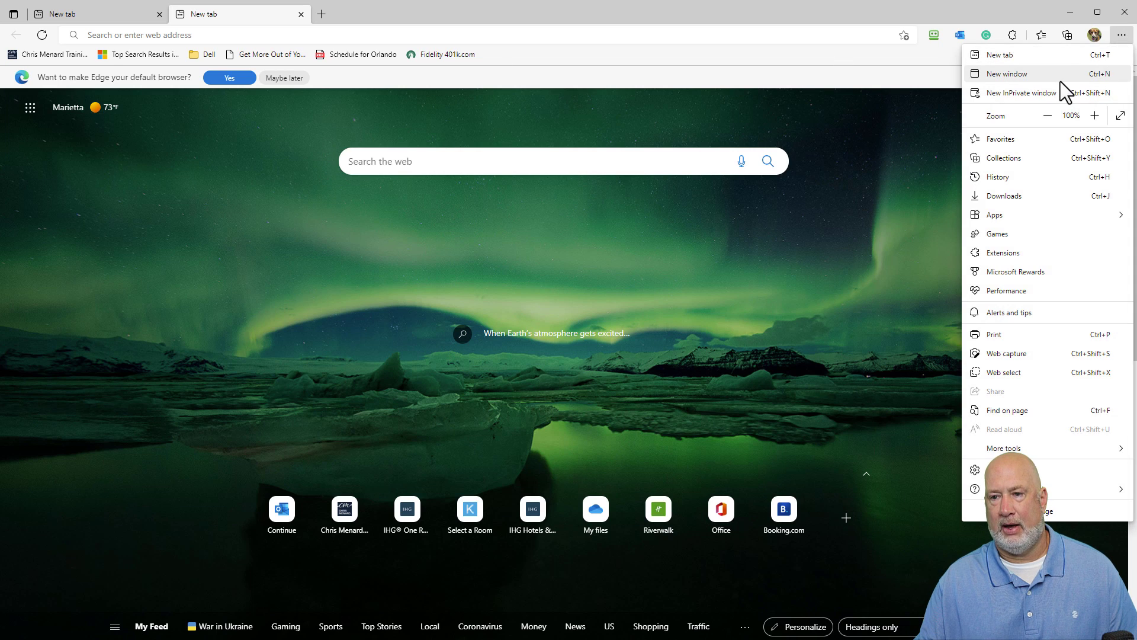
left_click(1053, 93)
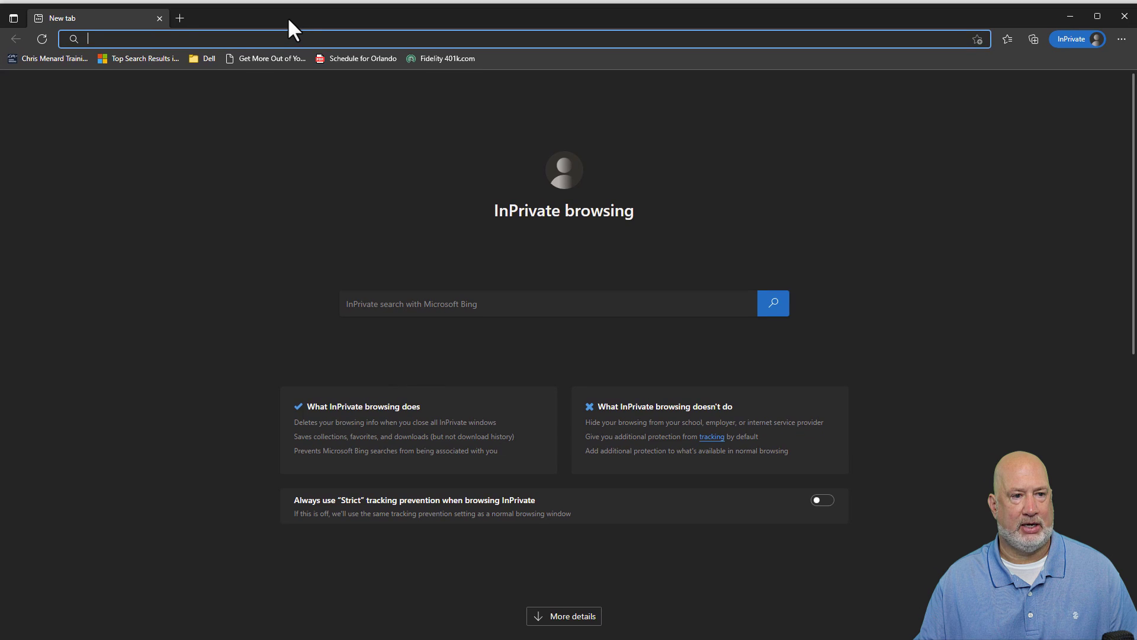
double_click(288, 19)
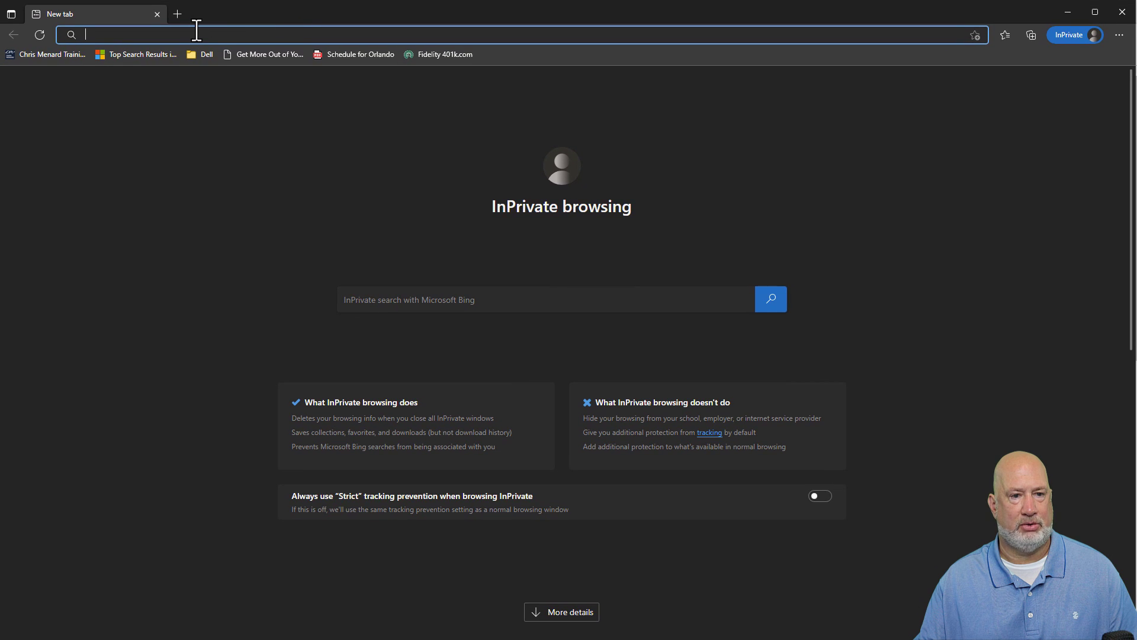
right_click(178, 35)
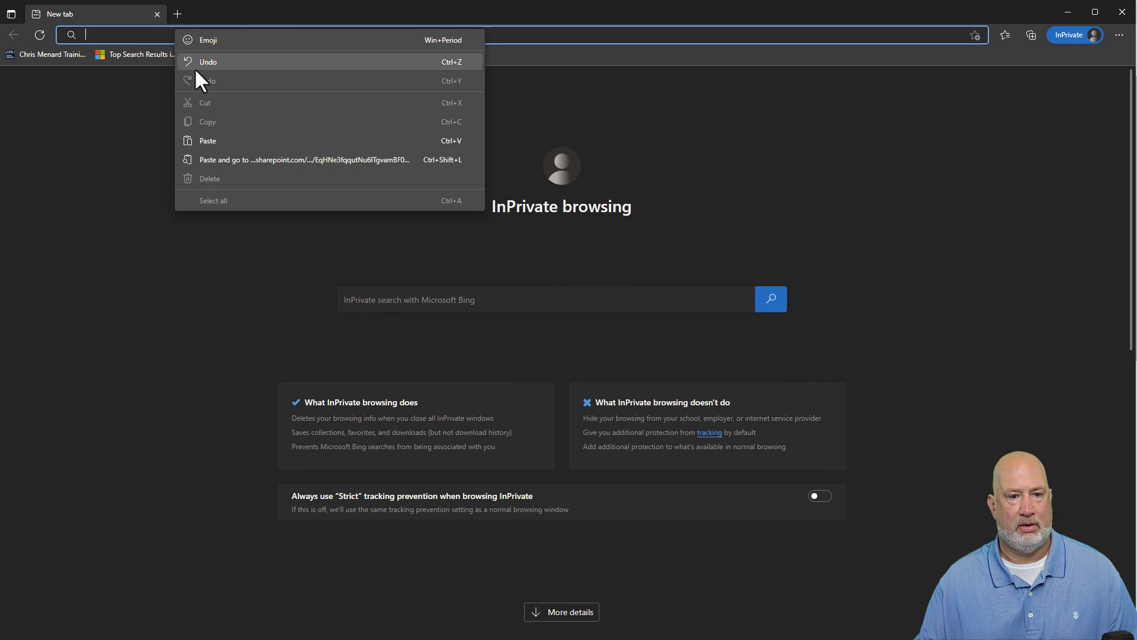
left_click(249, 159)
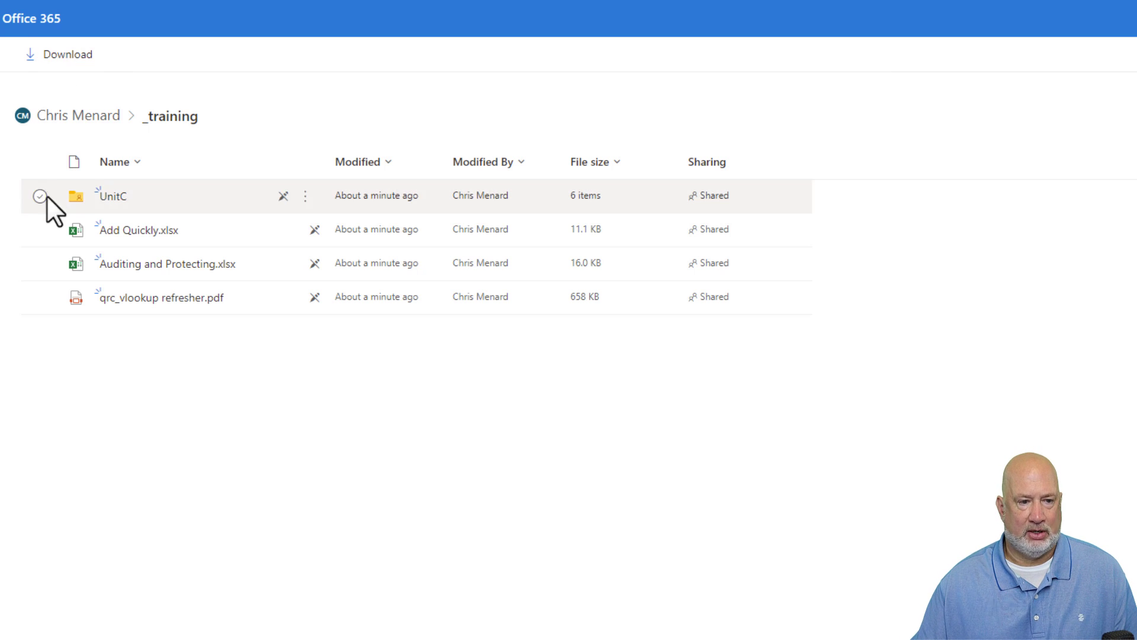
- As the anonymous viewer, check Add Quickly.xlsx's allowed actions, browse UnitC, then return to _training
left_click(40, 229)
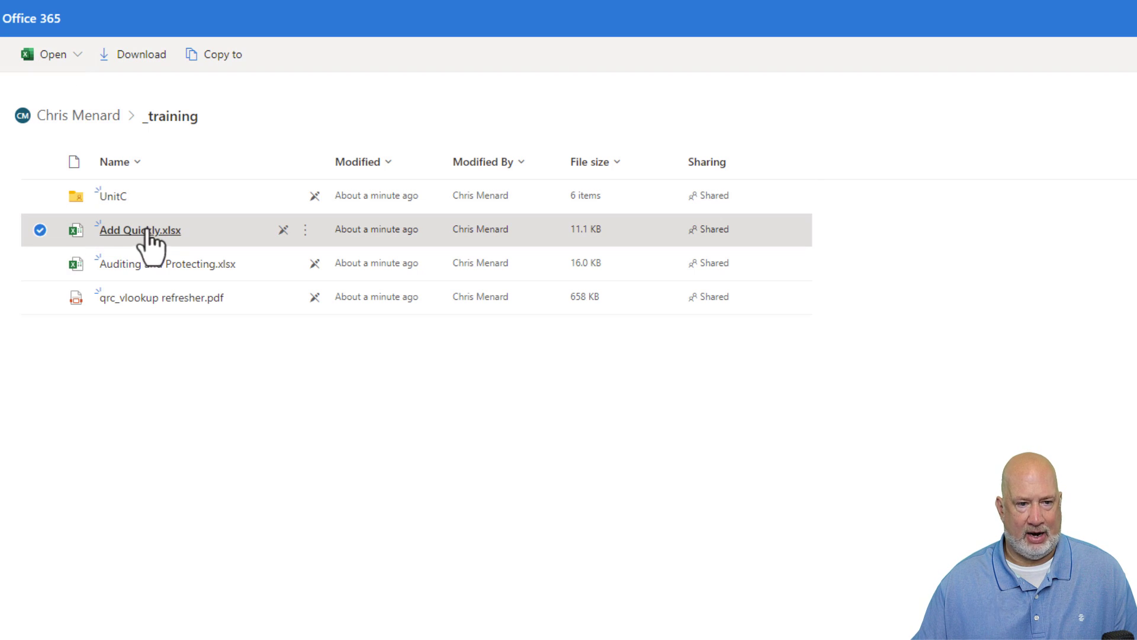
left_click(305, 230)
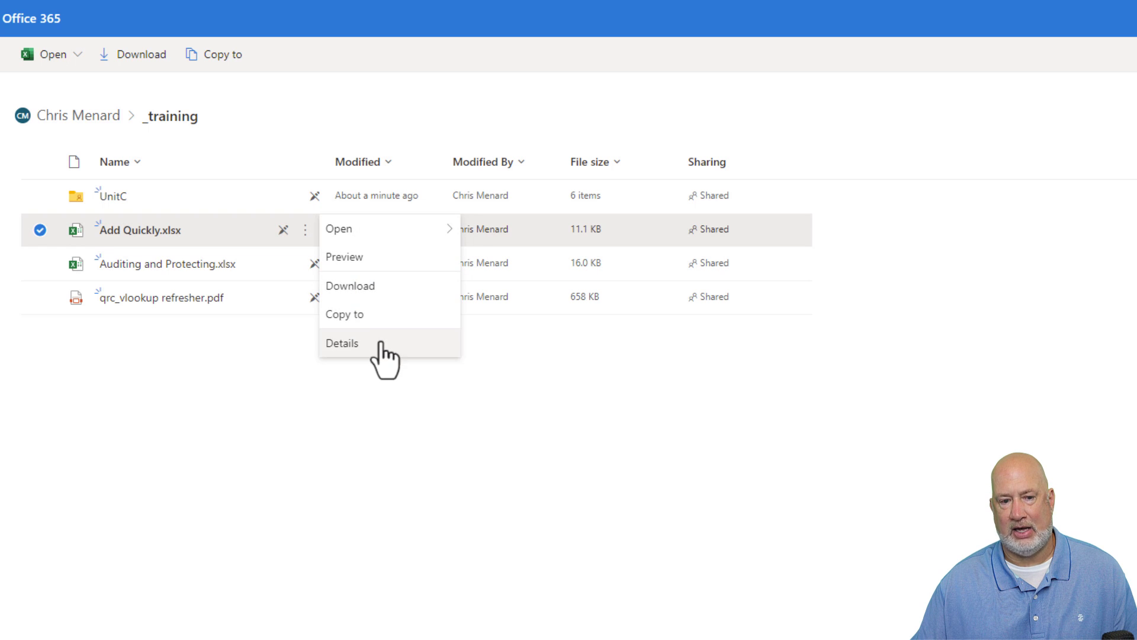
mouse_move(358, 228)
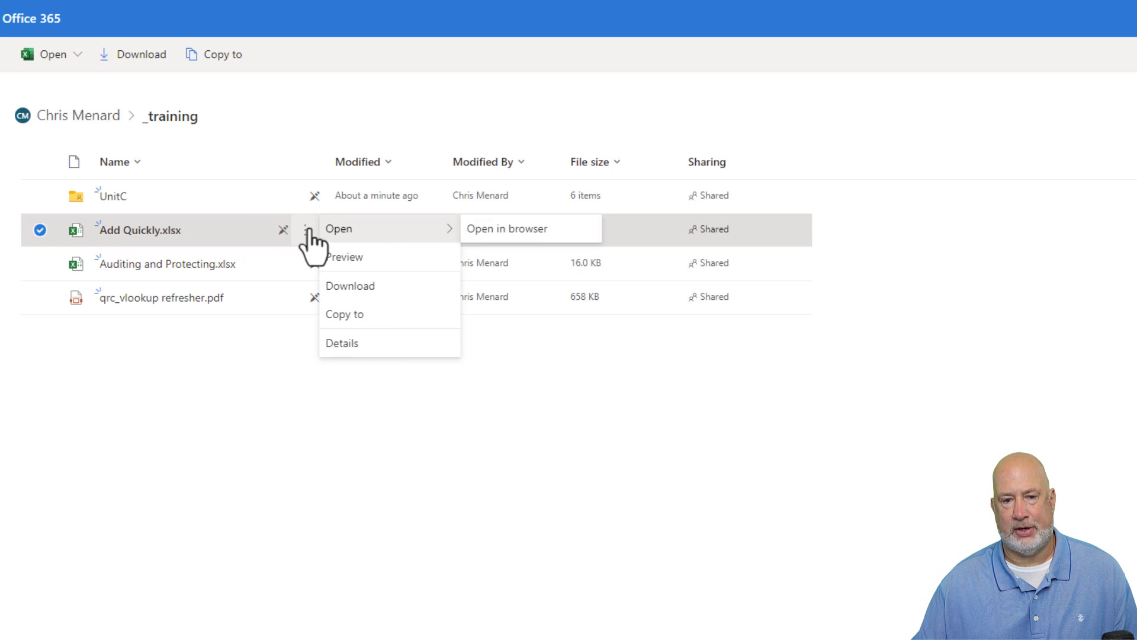
left_click(304, 106)
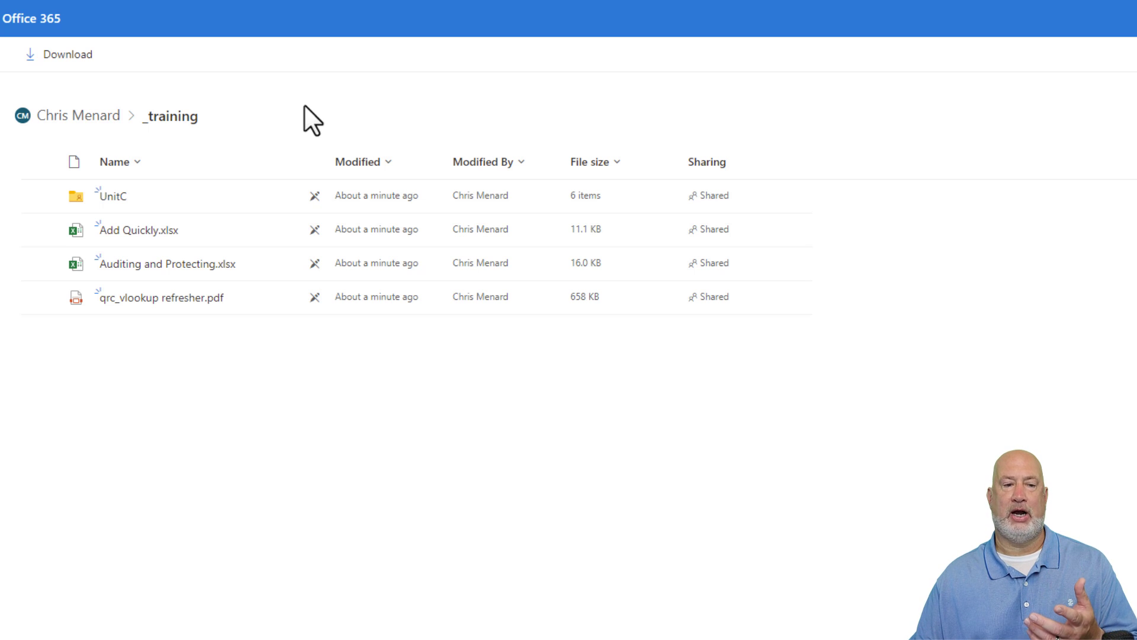
left_click(116, 201)
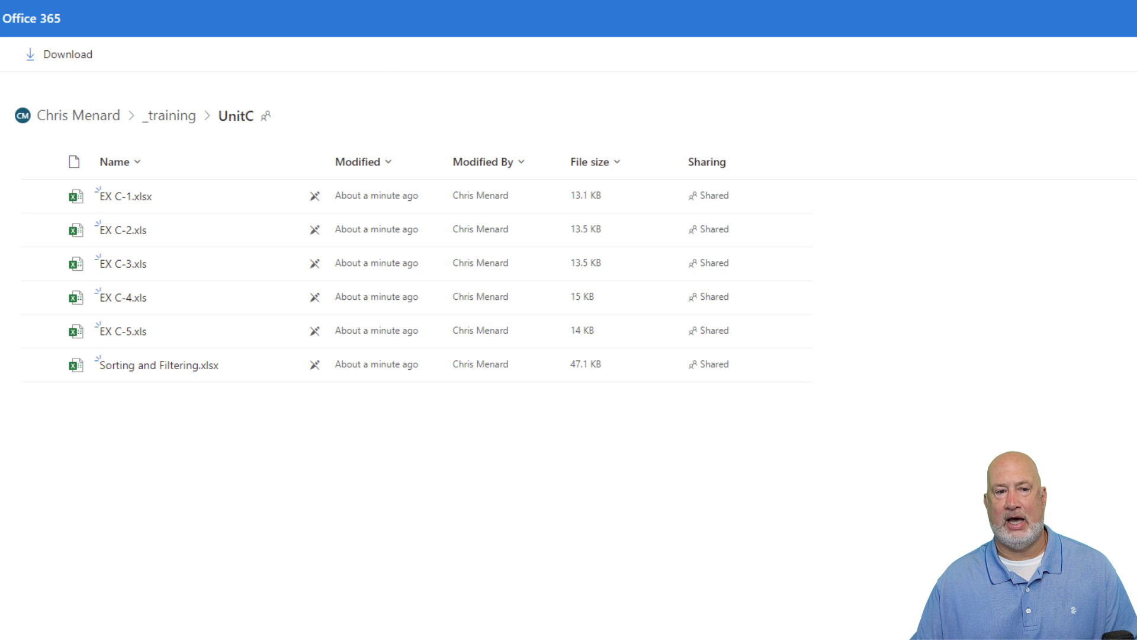
left_click(27, 2)
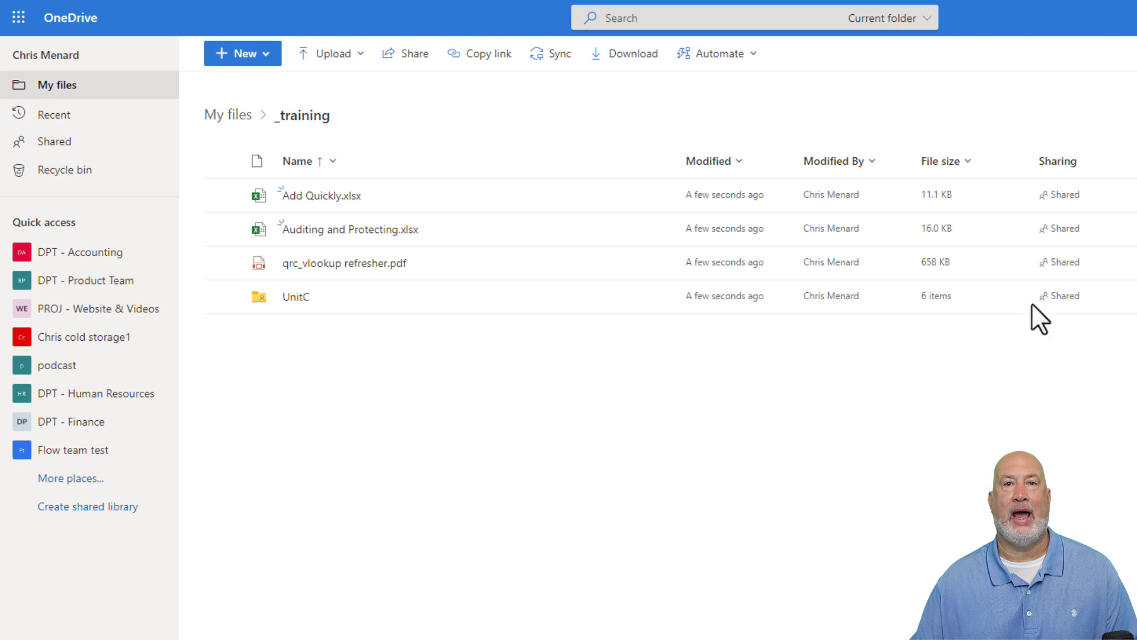
- Upload the signature .bmp image into _training and return to My files
left_click_drag(1031, 303, 411, 362)
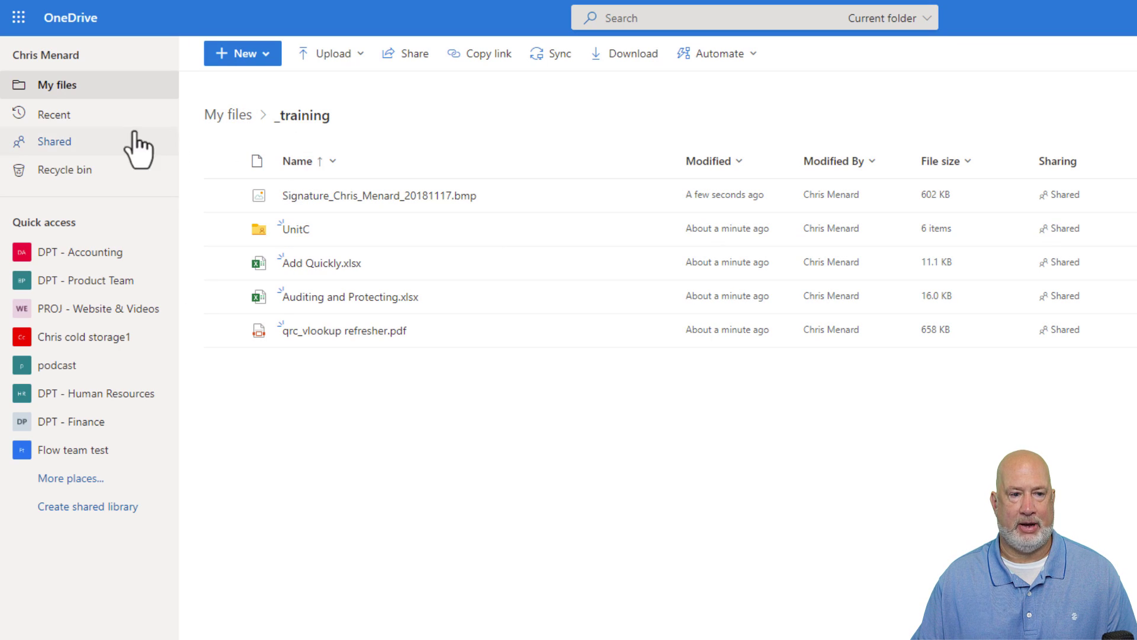
left_click(73, 94)
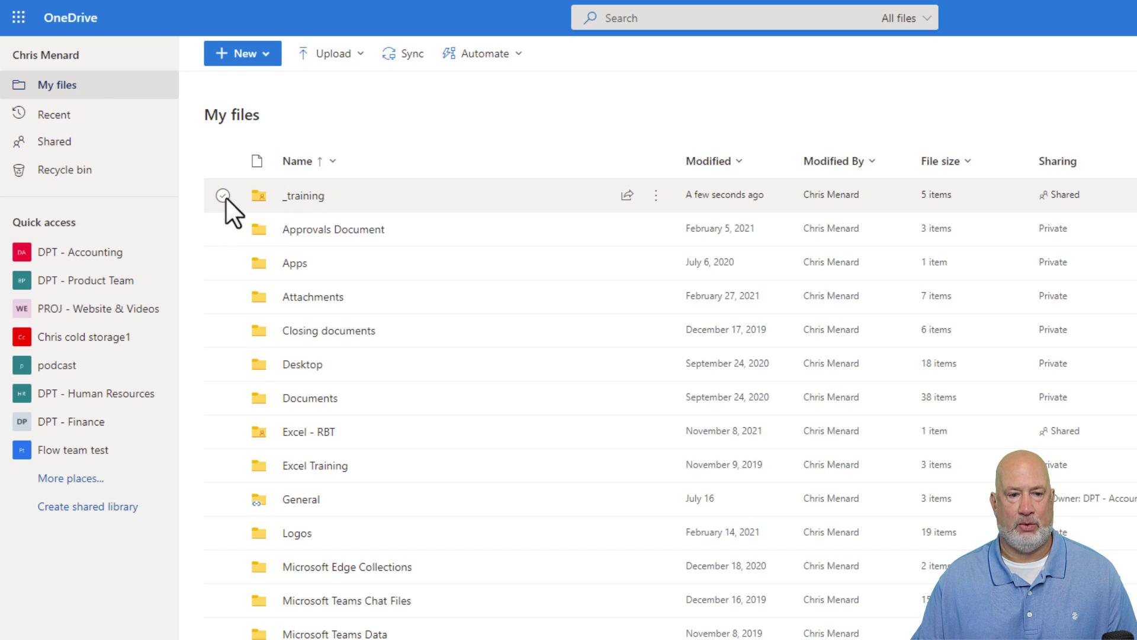
- Open Manage access for _training and show the view-only link's settings, expiring Aug 5 2022
left_click(223, 196)
left_click(655, 197)
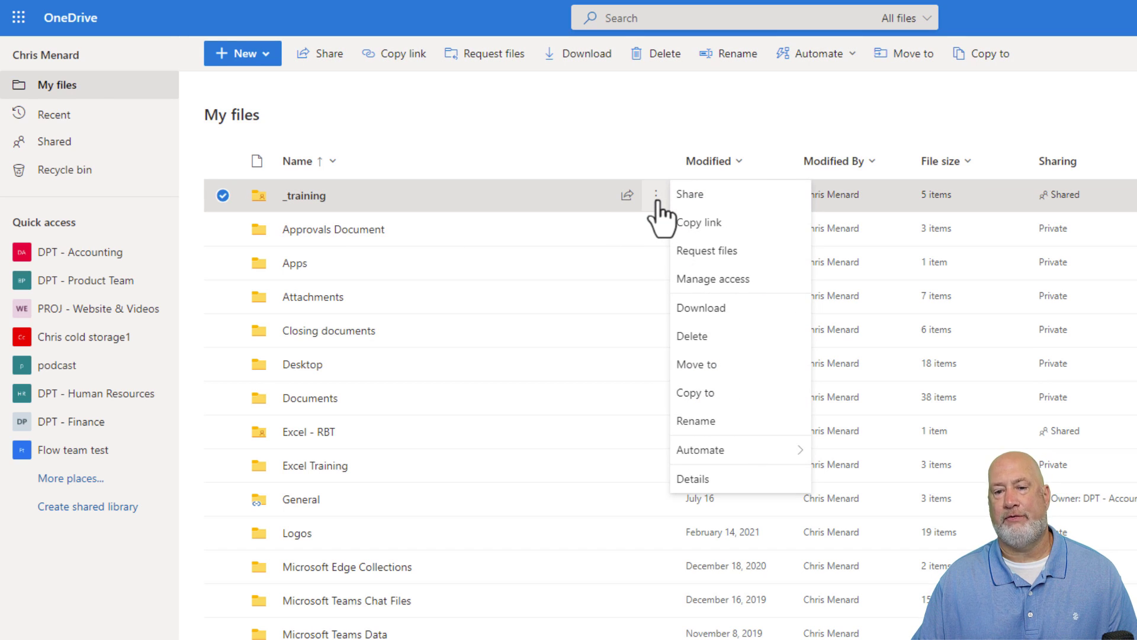
left_click(728, 283)
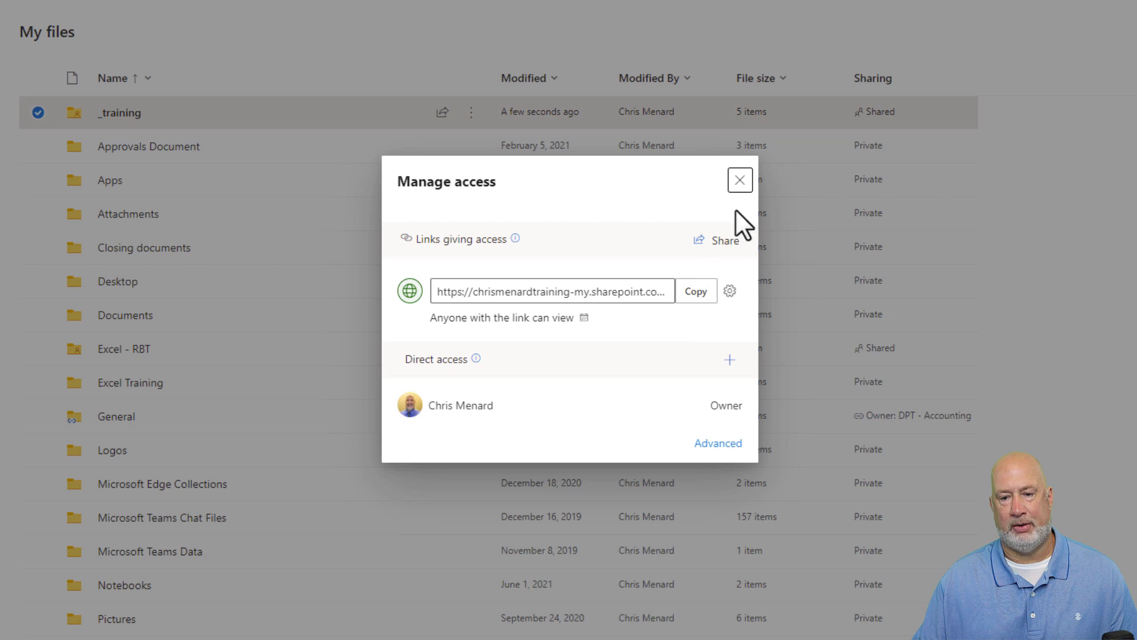
left_click(729, 291)
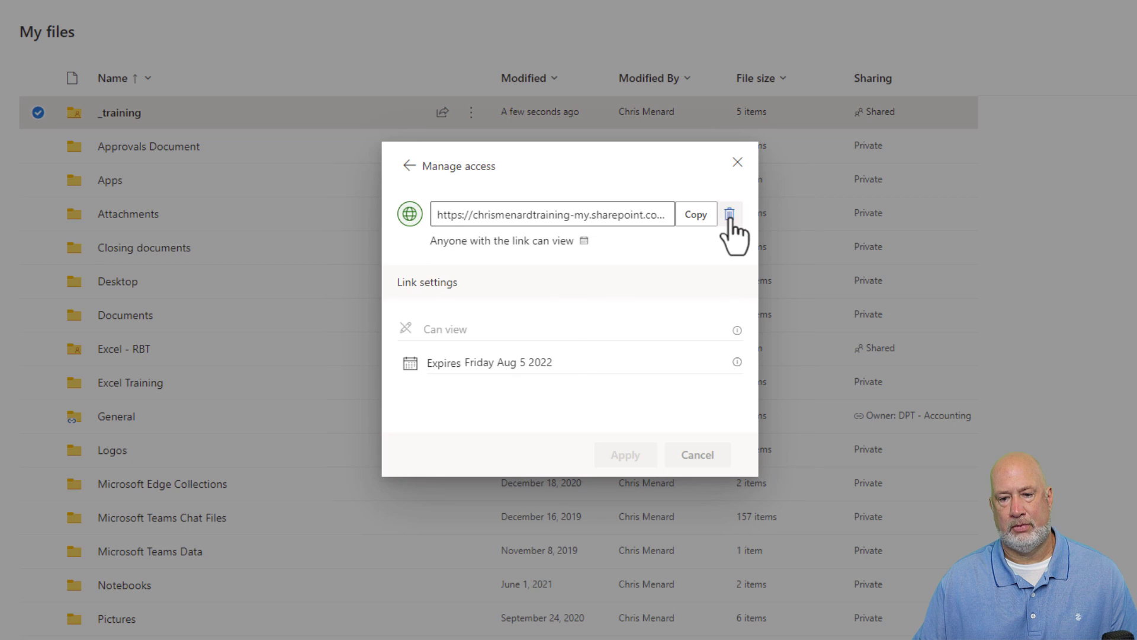